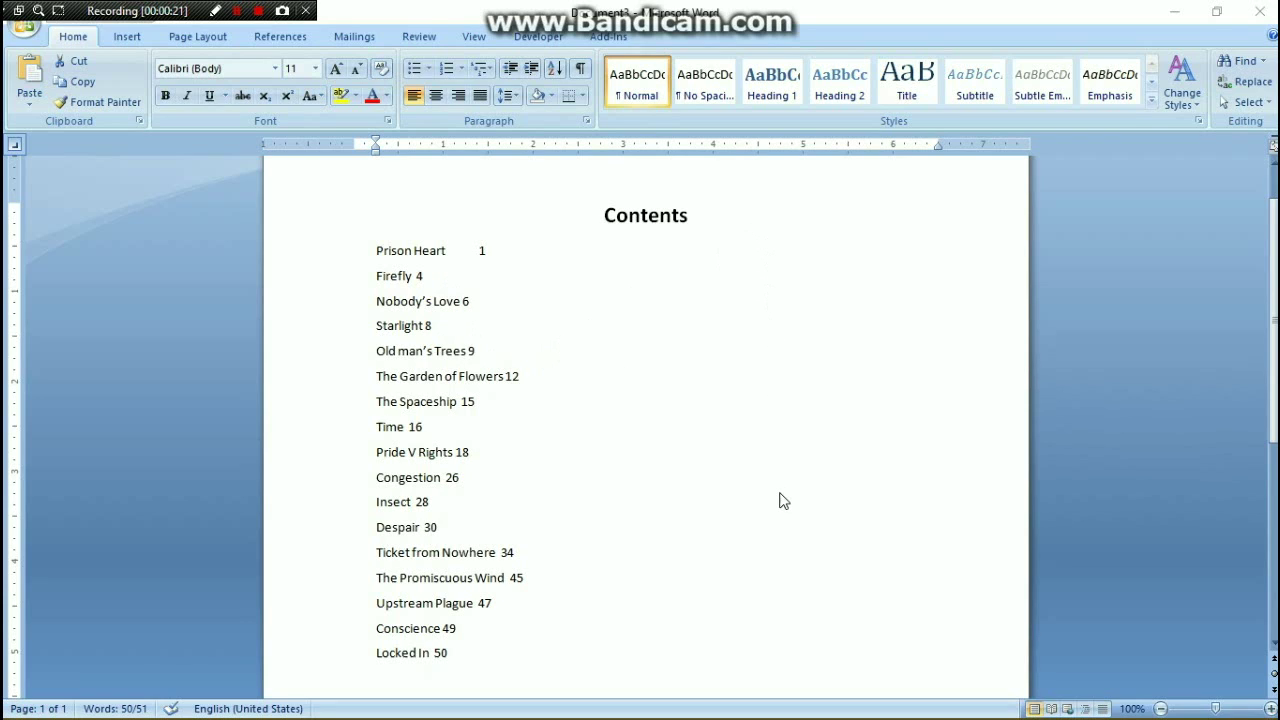
# Select the Contents lines from Prison Heart down and apply default numbering 1. to 17.
pyautogui.keyDown('shift'); pyautogui.click(462, 652); pyautogui.keyUp('shift')
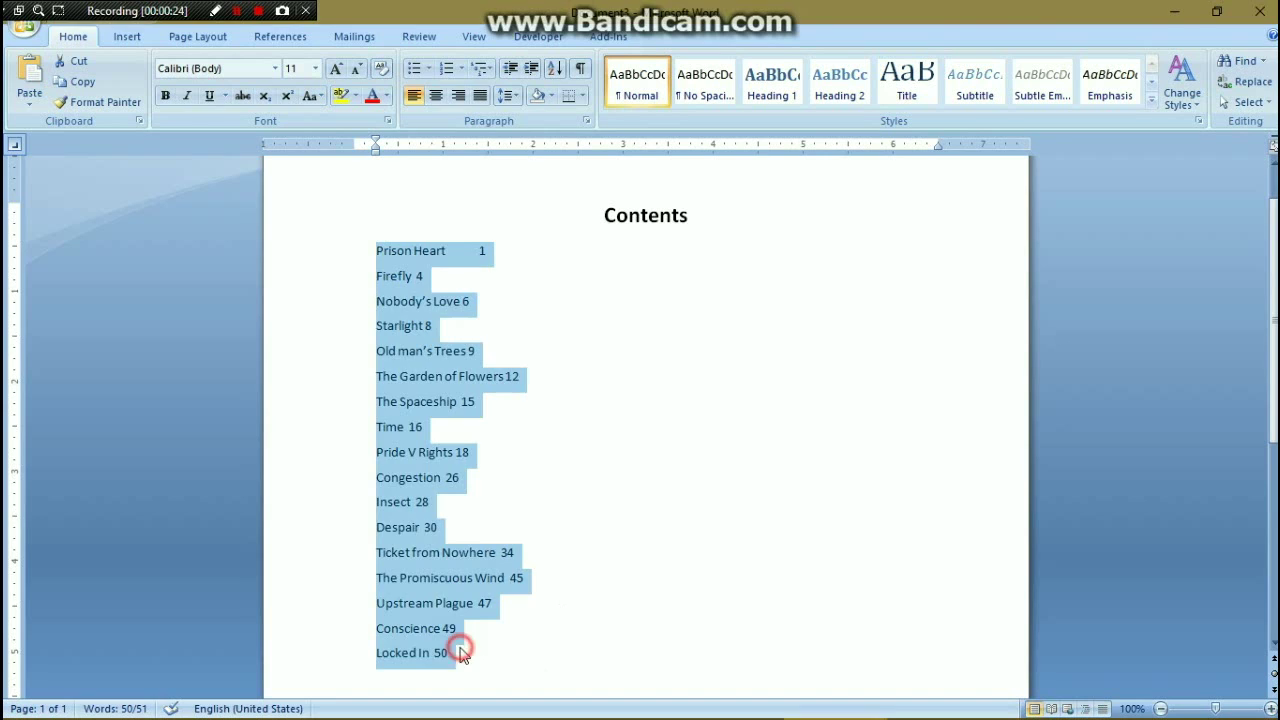
pyautogui.click(424, 326)
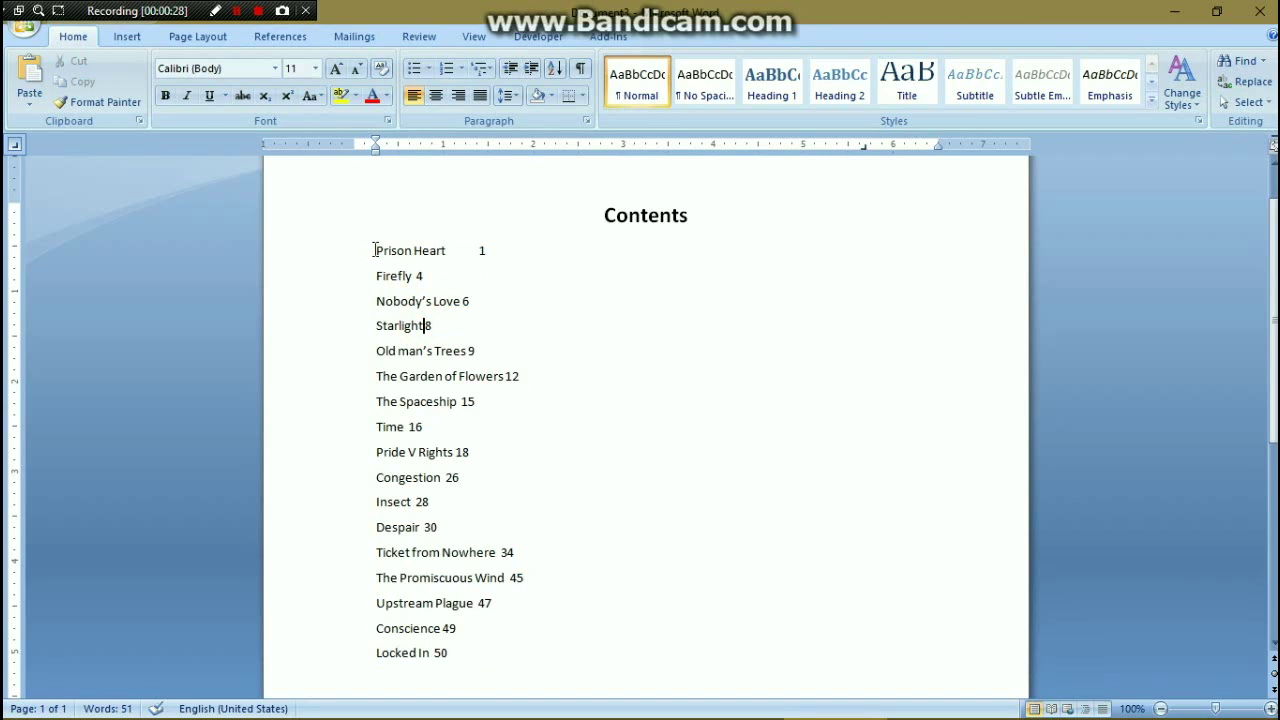
pyautogui.moveTo(372, 250); pyautogui.dragTo(463, 658)
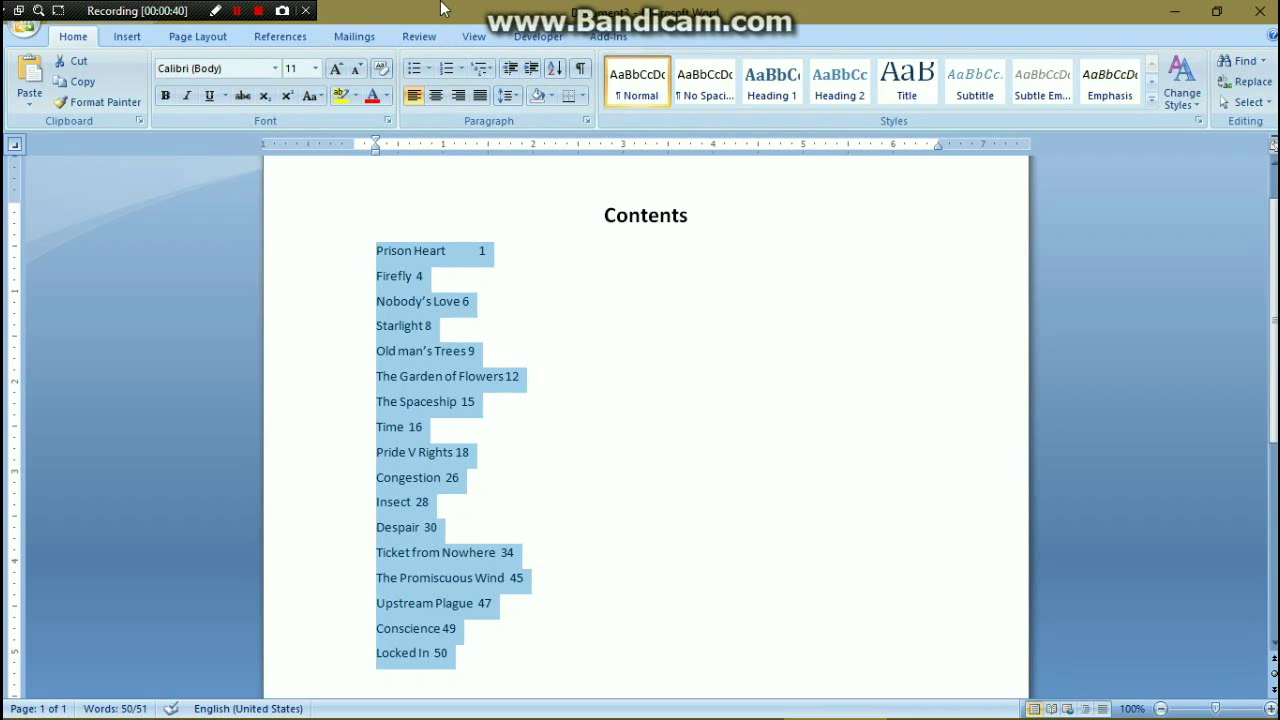
pyautogui.click(447, 70)
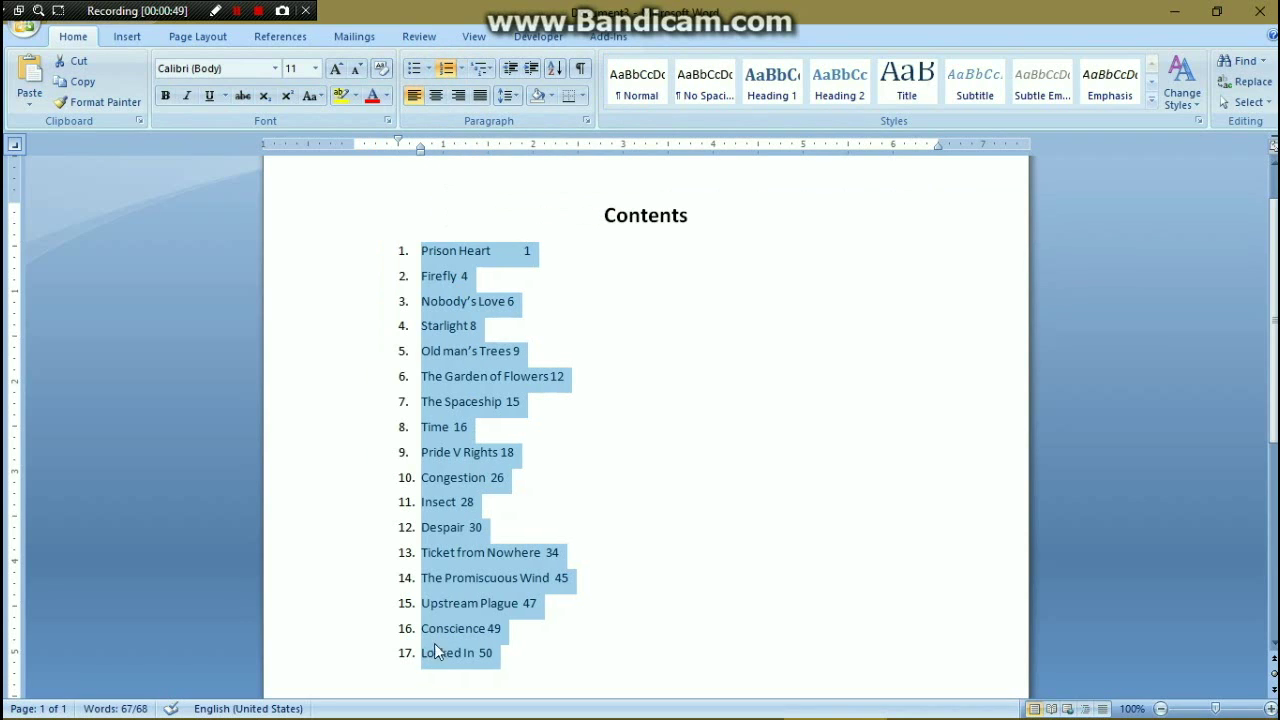
pyautogui.click(462, 69)
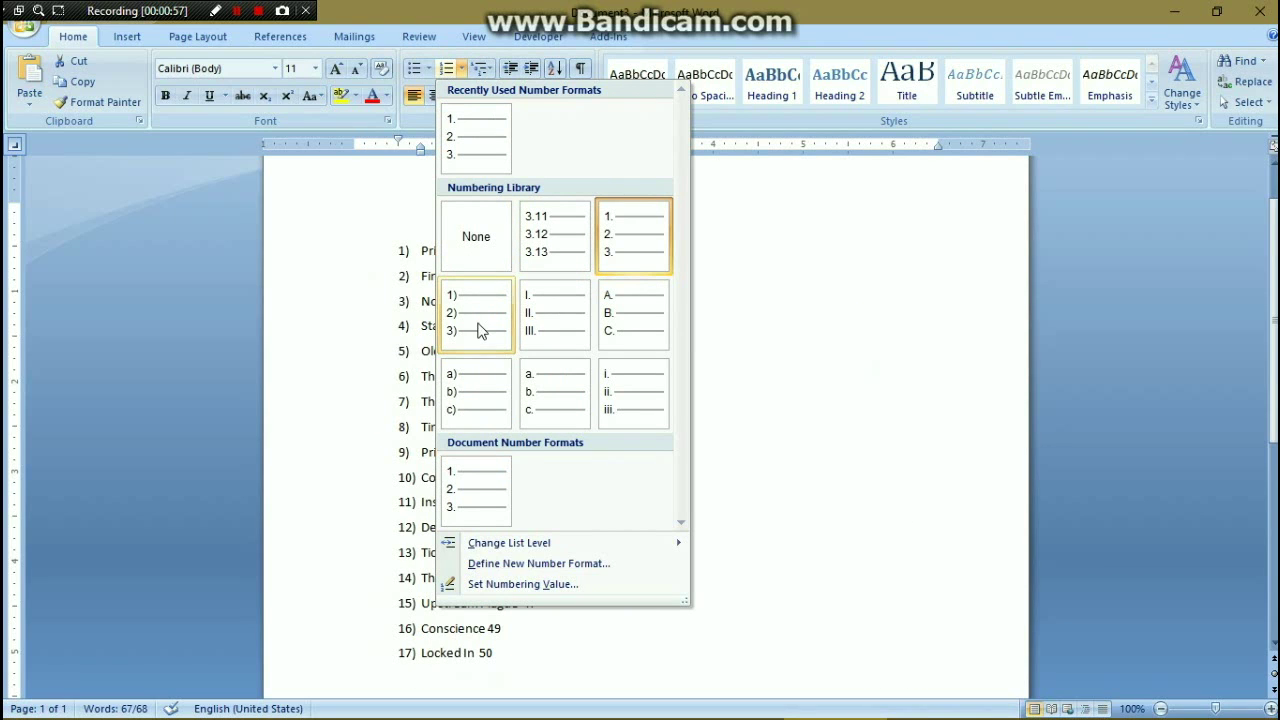
pyautogui.click(463, 68)
pyautogui.click(540, 284)
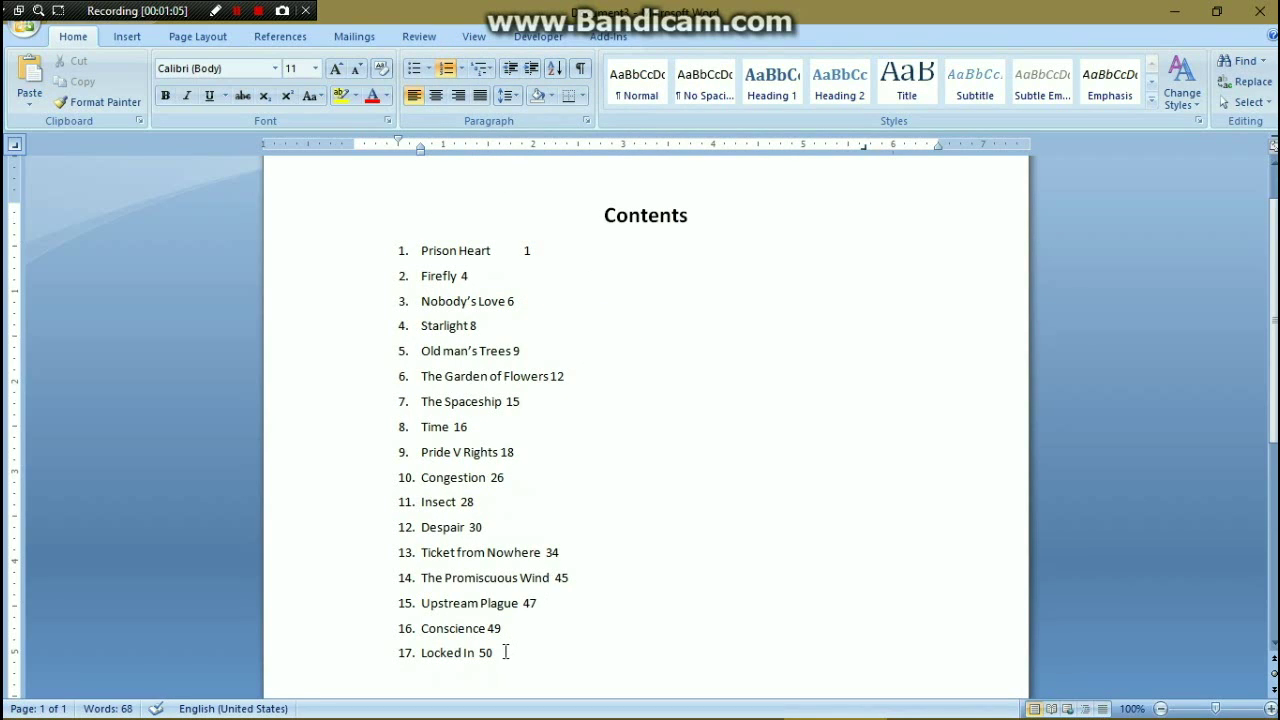
pyautogui.click(506, 651)
pyautogui.moveTo(521, 643); pyautogui.dragTo(451, 583)
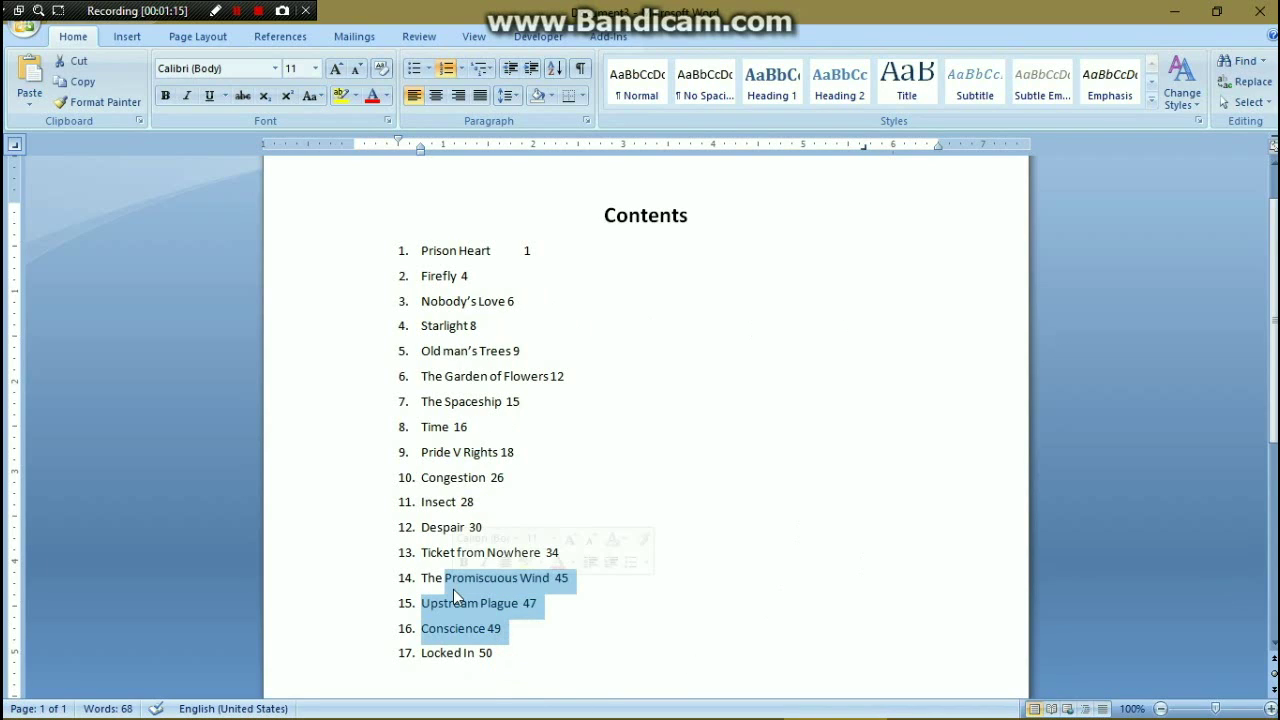
pyautogui.click(451, 583)
pyautogui.moveTo(497, 654); pyautogui.dragTo(393, 257)
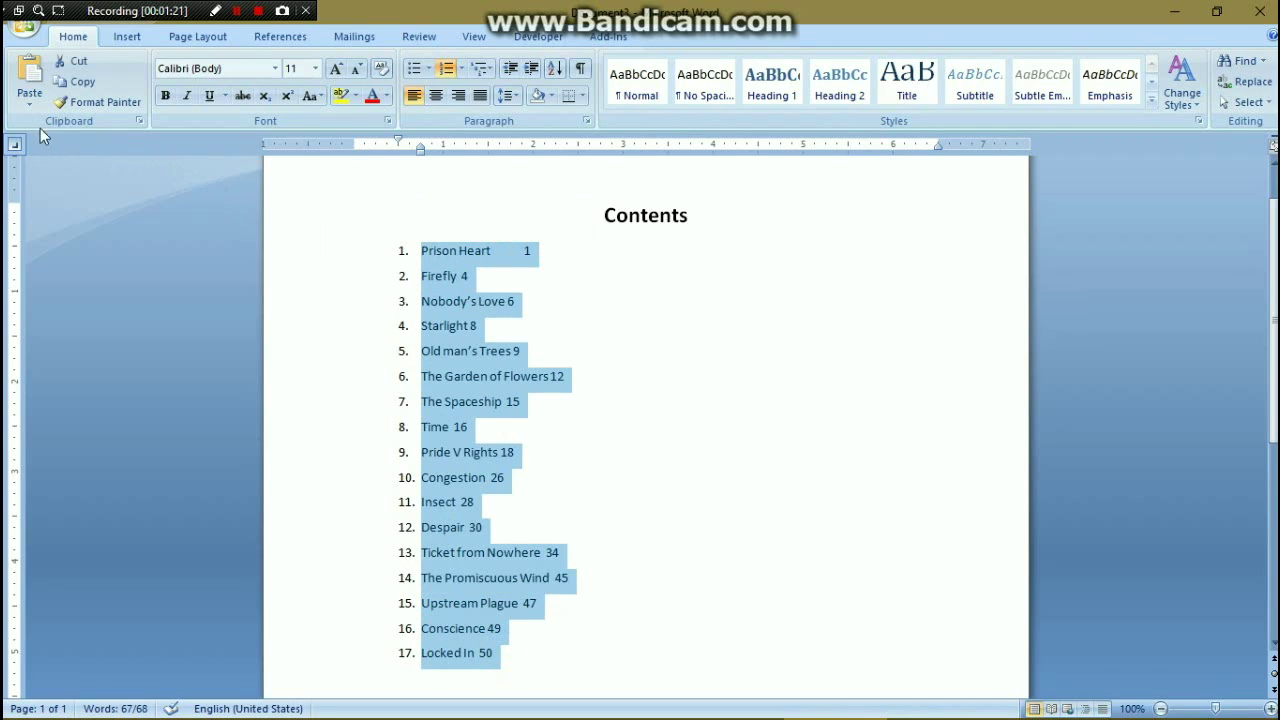
pyautogui.click(213, 12)
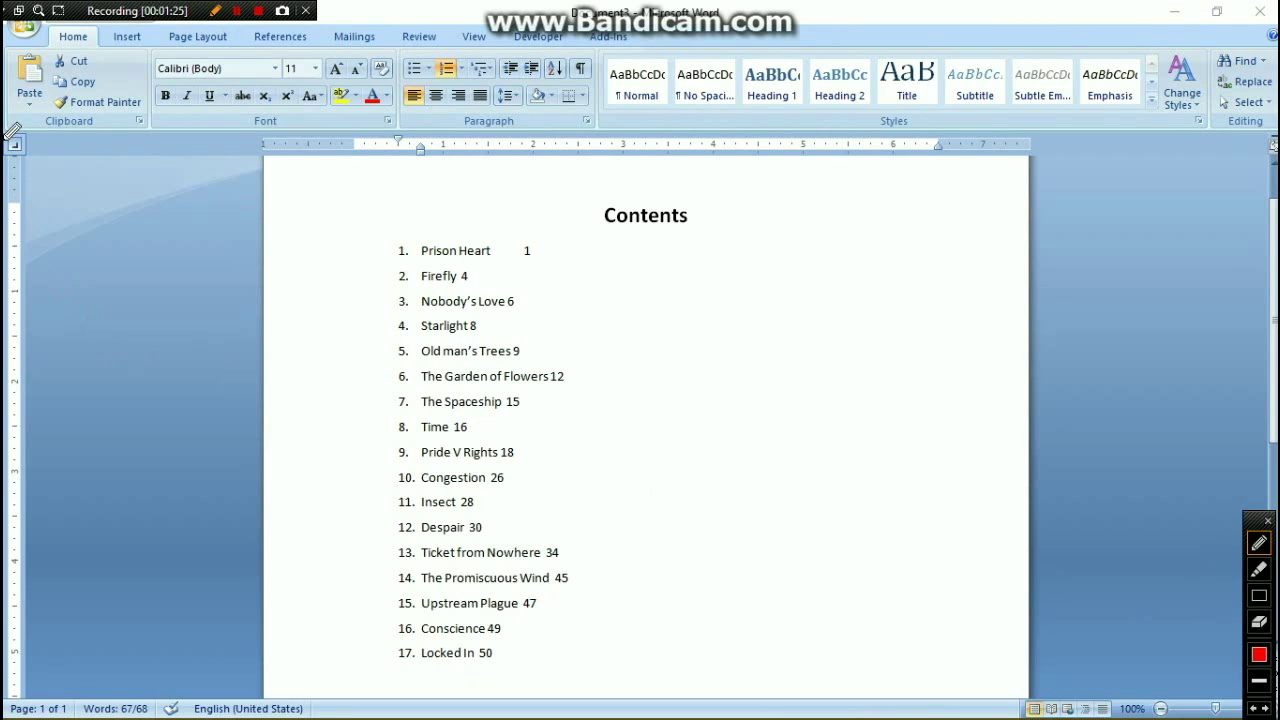
pyautogui.moveTo(12, 130)
pyautogui.mouseDown()
pyautogui.moveTo(26, 132)
pyautogui.moveTo(22, 193)
pyautogui.moveTo(17, 122)
pyautogui.mouseUp()
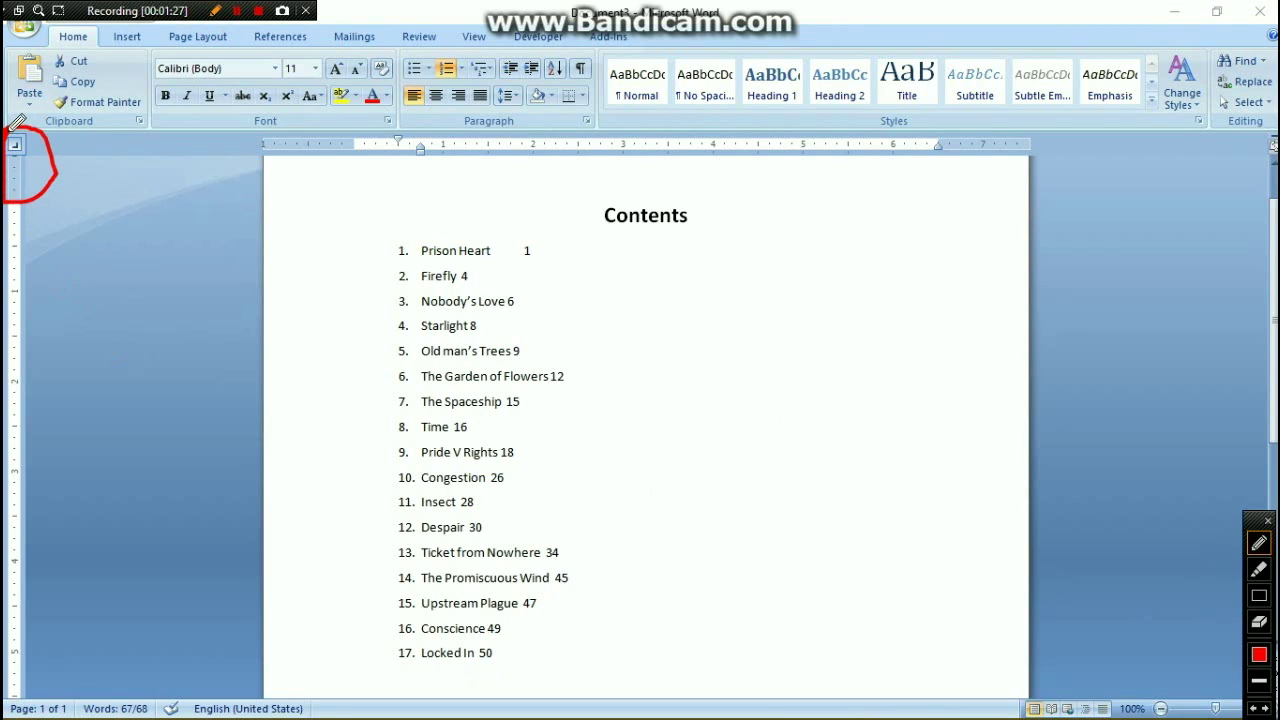
pyautogui.click(214, 12)
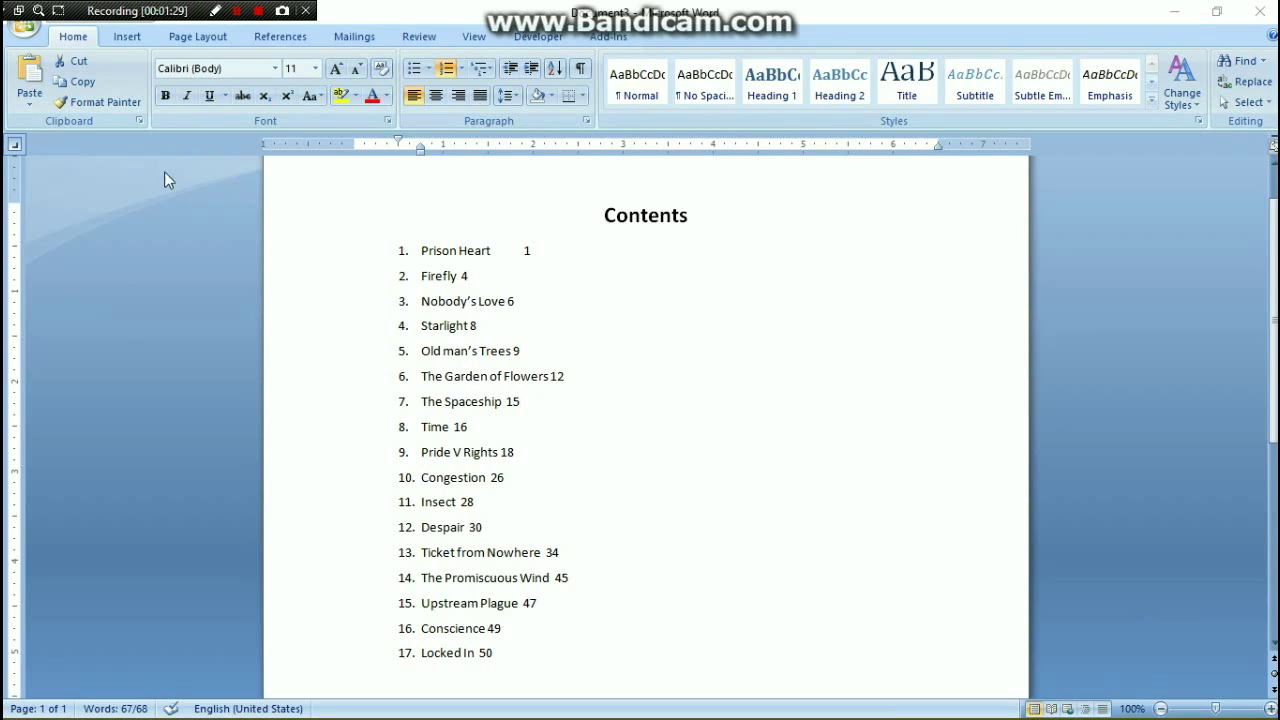
pyautogui.click(406, 232)
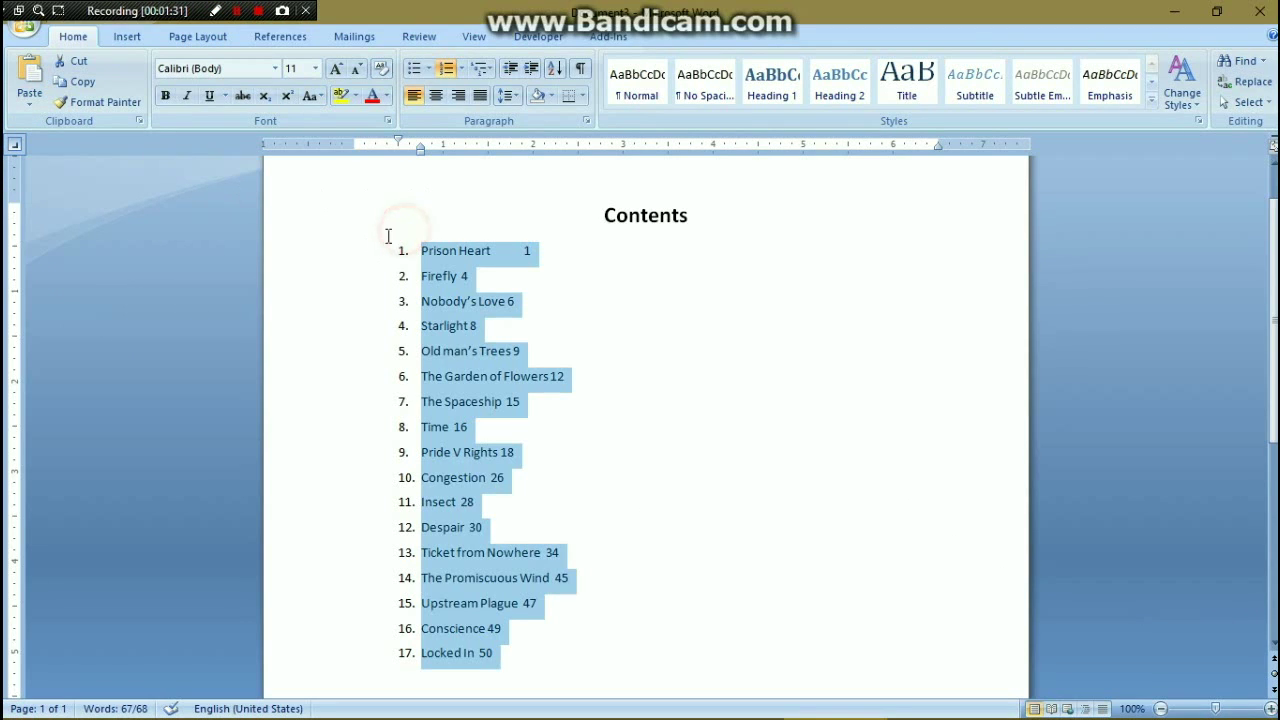
# Switch the tab selector to Right Tab and set a right tab stop at the 5-inch ruler mark.
pyautogui.click(15, 146)
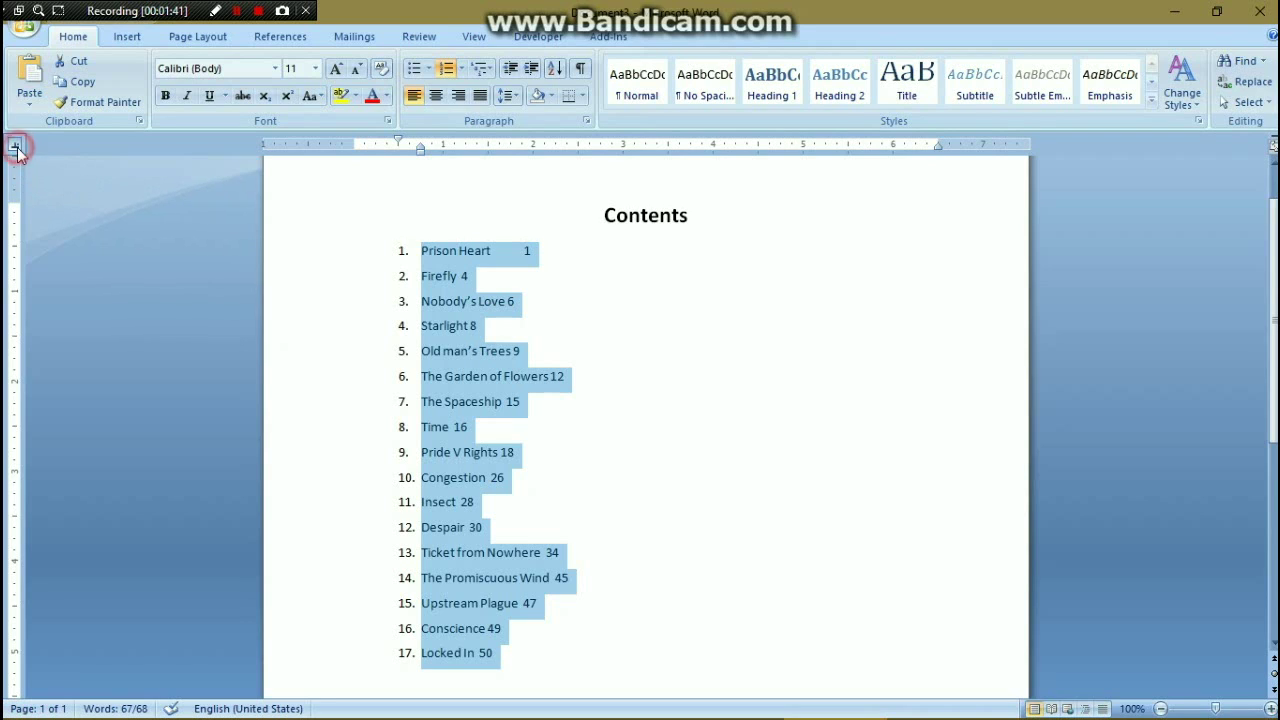
pyautogui.click(15, 146)
pyautogui.click(15, 146)
pyautogui.click(15, 146)
pyautogui.click(16, 147)
pyautogui.click(16, 147)
pyautogui.click(16, 147)
pyautogui.click(16, 147)
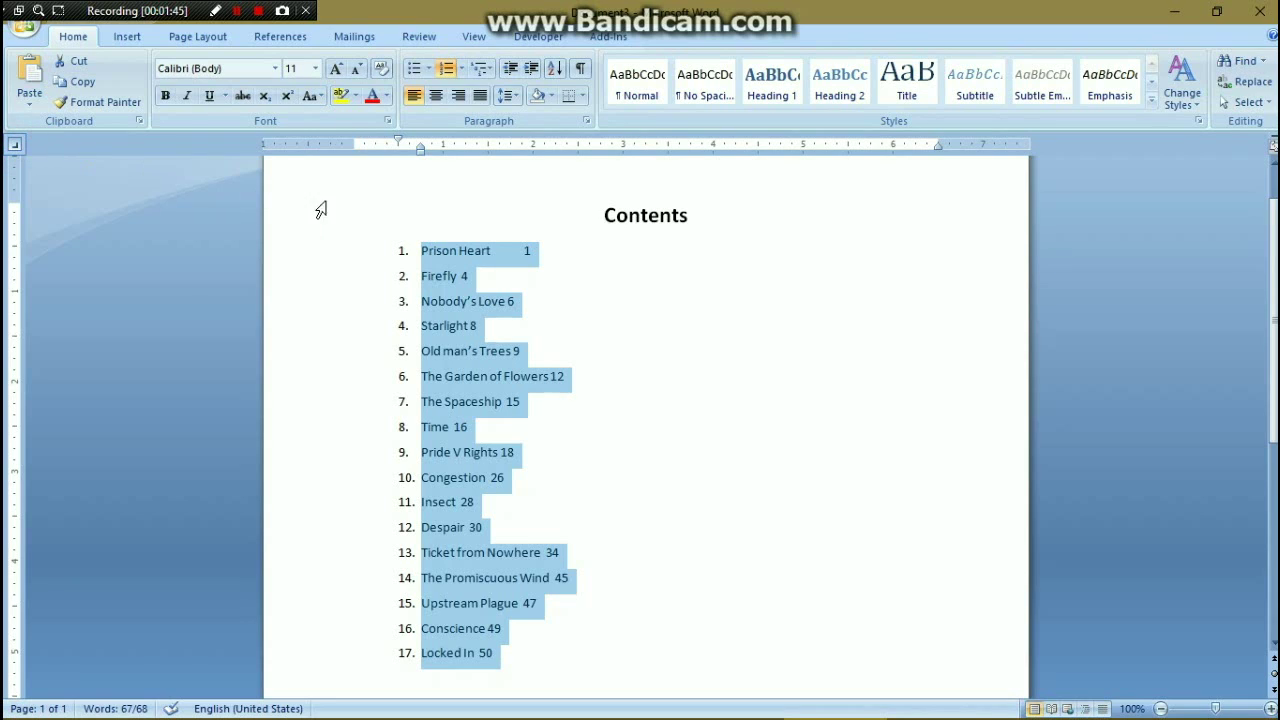
pyautogui.click(804, 148)
pyautogui.click(14, 147)
pyautogui.click(475, 36)
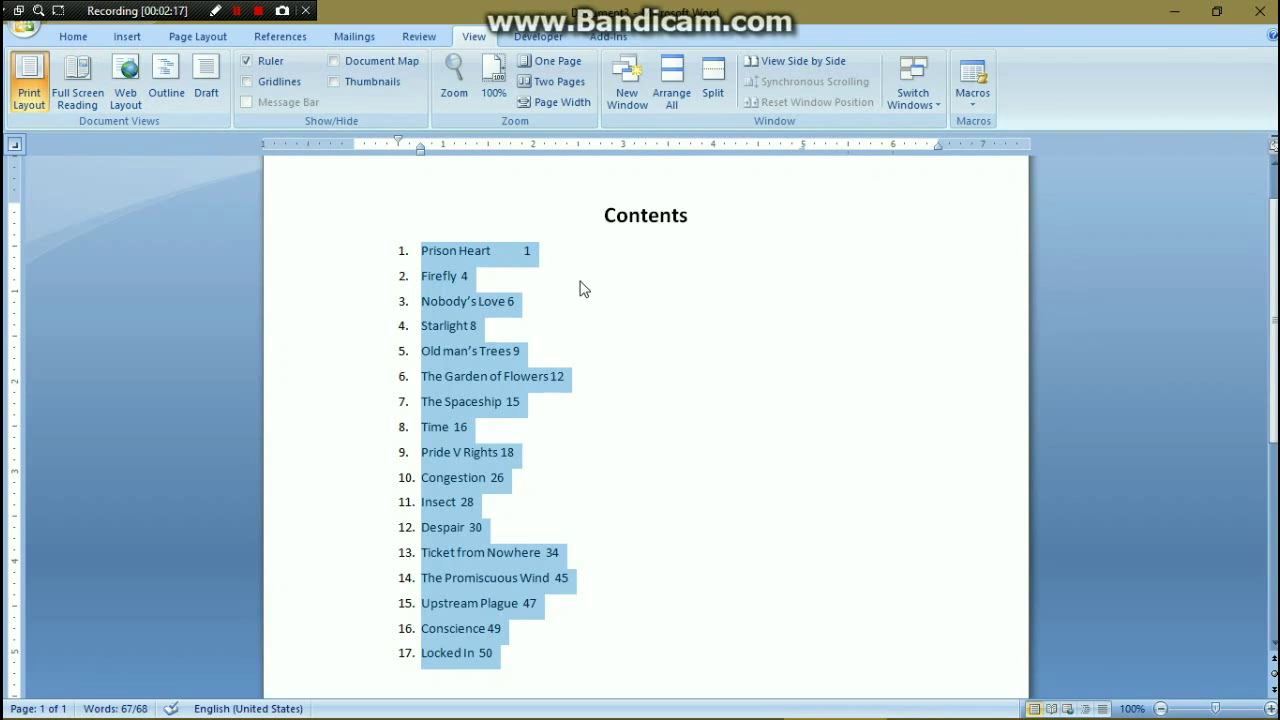
# Place the insertion point at the first page number in the Contents list.
pyautogui.click(526, 258)
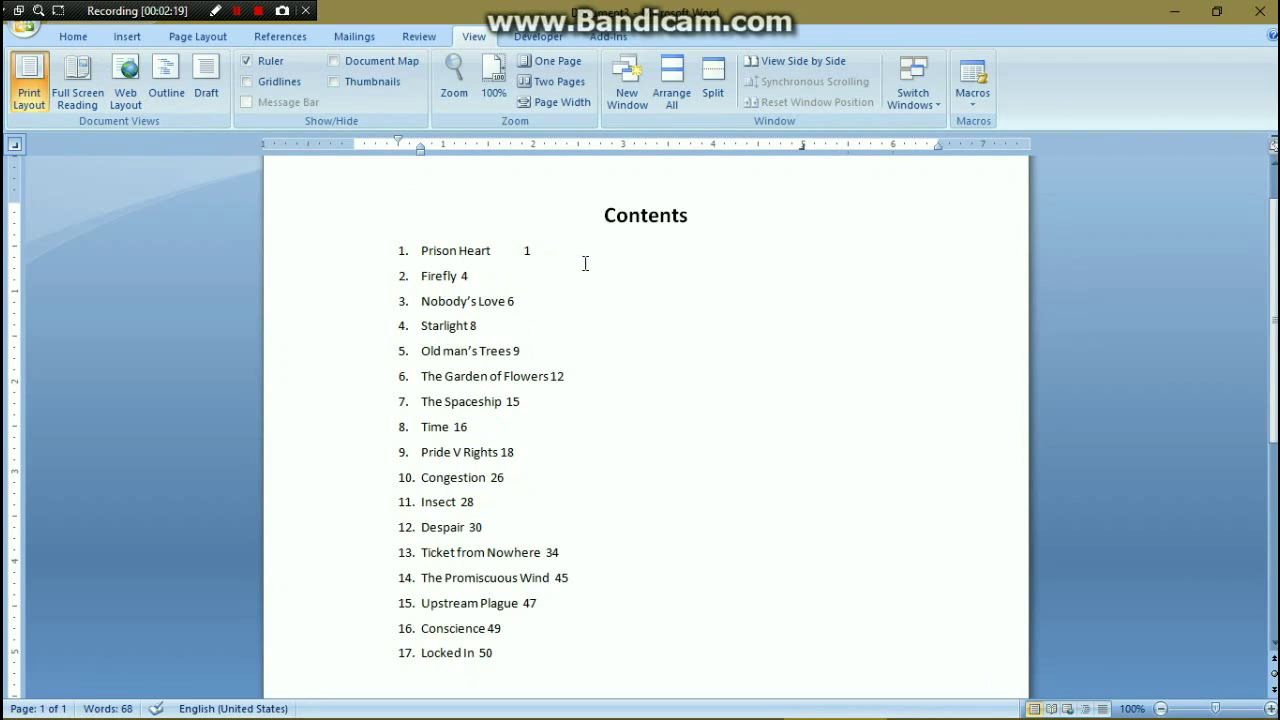
# Push the page numbers 1, 4 and 6 of the first three entries to the right tab stop.
pyautogui.press('Delete')
pyautogui.press('Tab')
pyautogui.write('1')
pyautogui.click(463, 277)
pyautogui.press('Tab')
pyautogui.click(508, 301)
pyautogui.press('Tab')
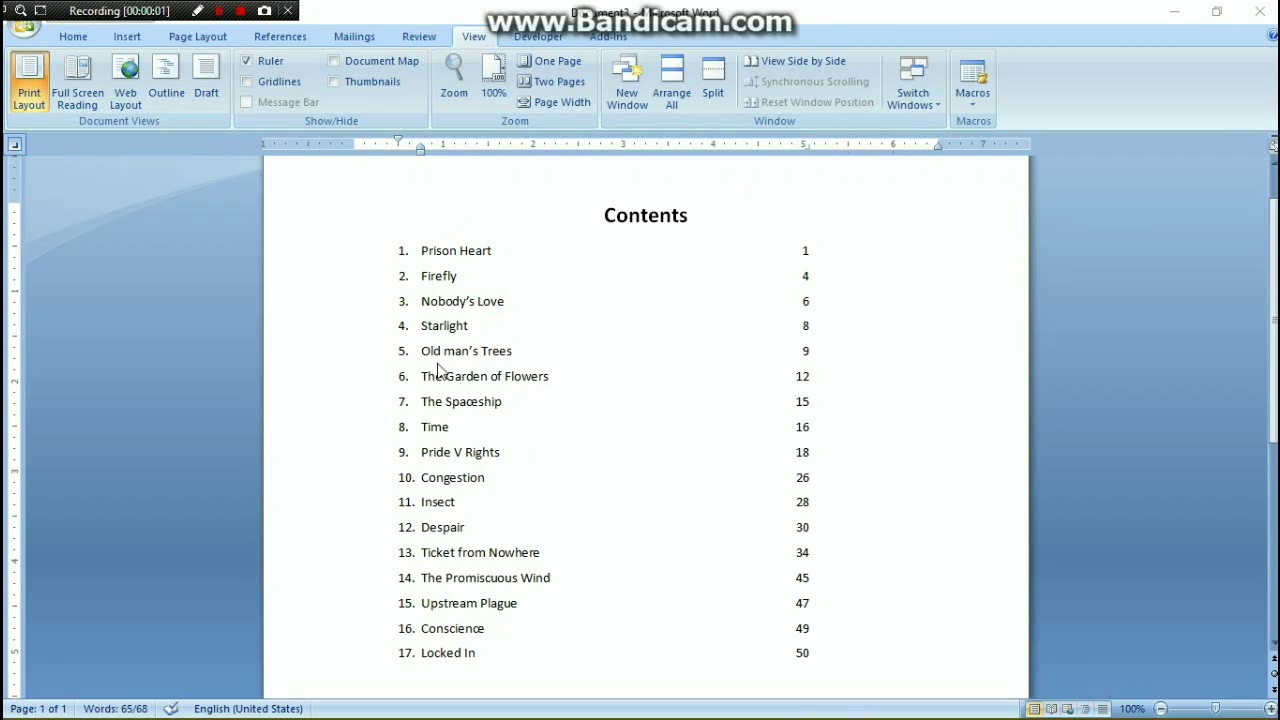
# Select the Contents list lines to adjust their right tab stop.
pyautogui.keyDown('shift'); pyautogui.click(820, 660); pyautogui.keyUp('shift')
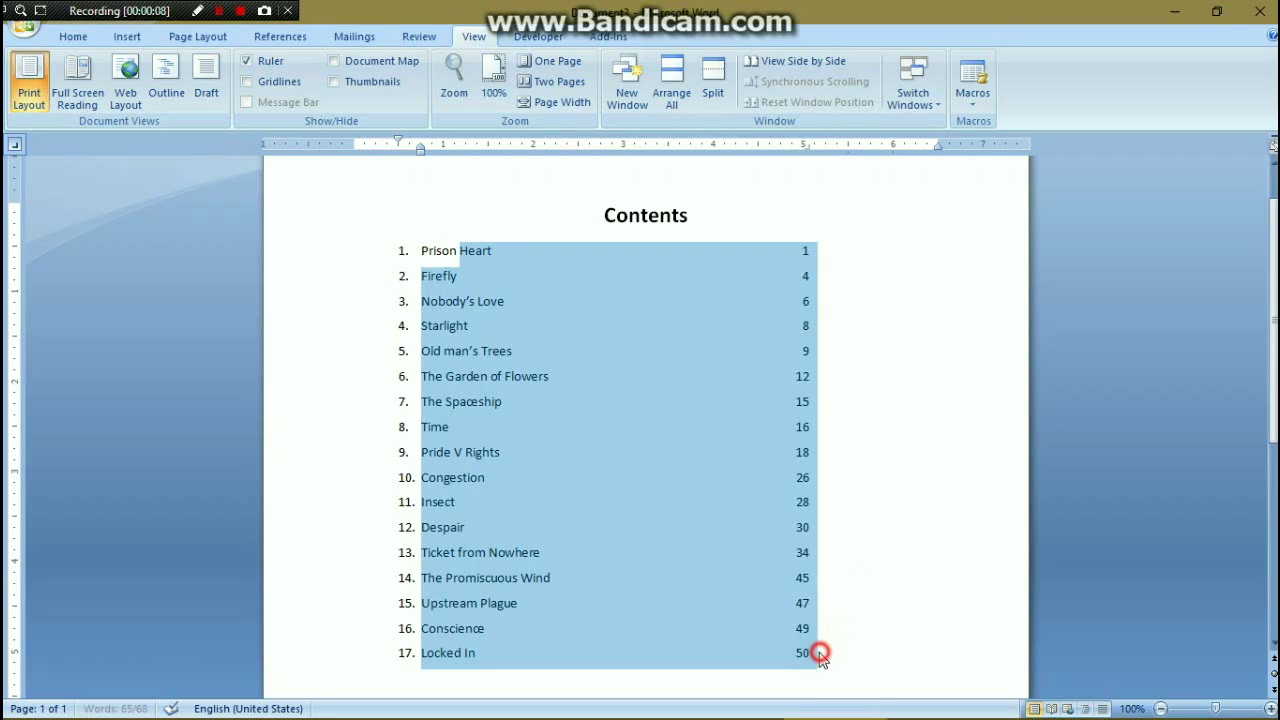